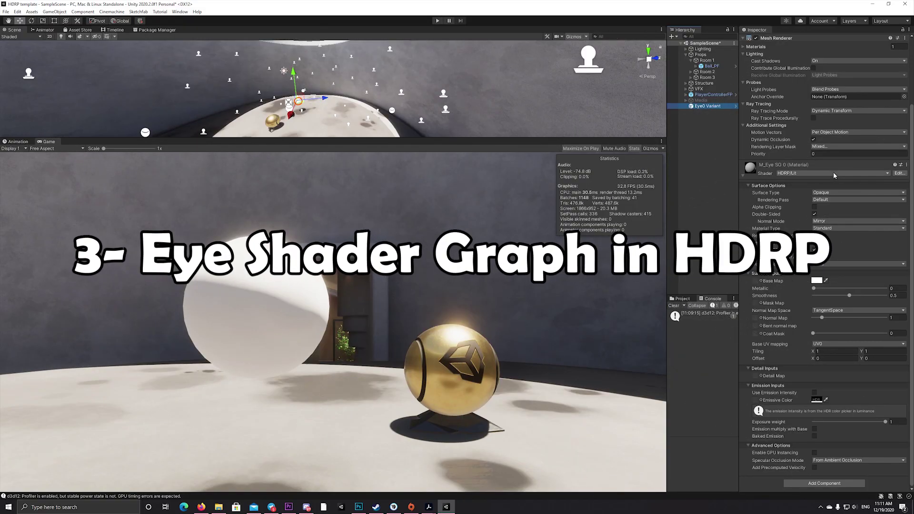
# Switch M_Eye_SG to the HDRP/Eye shader and assign the iris and sclera colour and normal textures
pyautogui.click(833, 175)
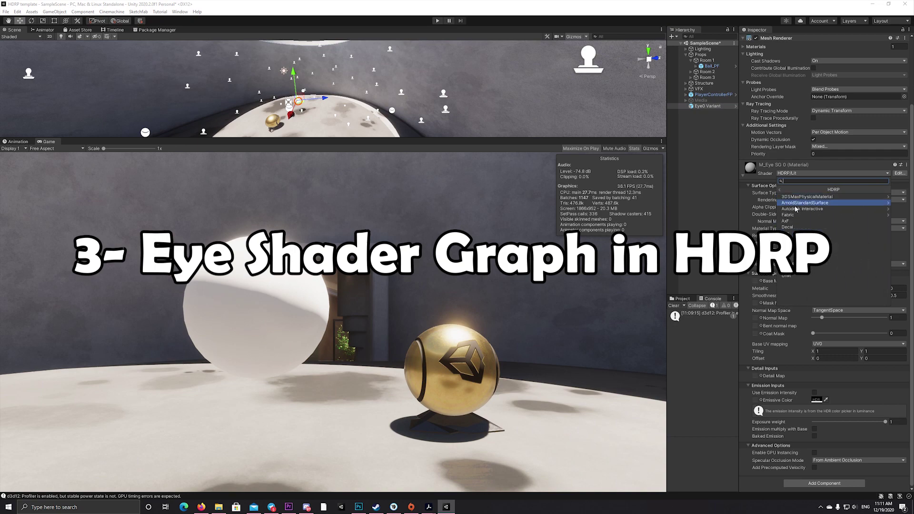
pyautogui.click(791, 234)
pyautogui.click(682, 299)
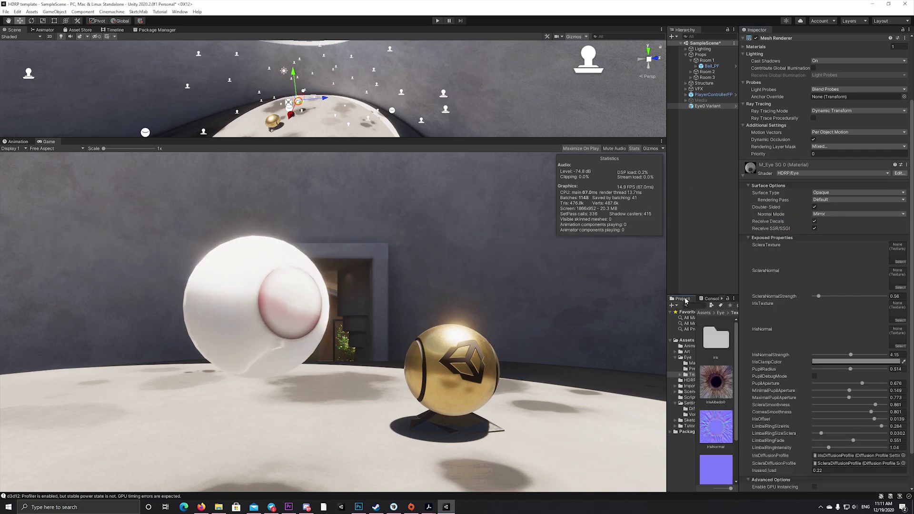
pyautogui.scroll(-2, 845, 284)
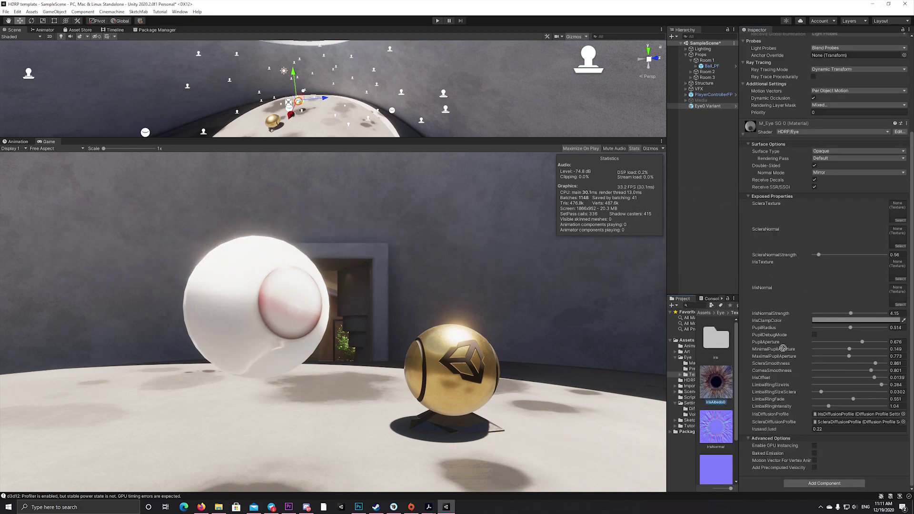
pyautogui.moveTo(898, 217); pyautogui.dragTo(897, 216)
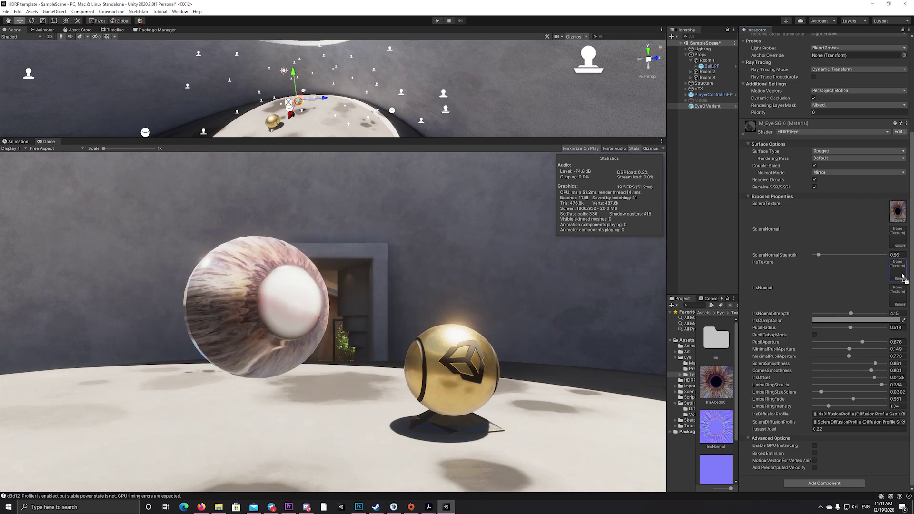
pyautogui.moveTo(899, 301); pyautogui.dragTo(899, 301)
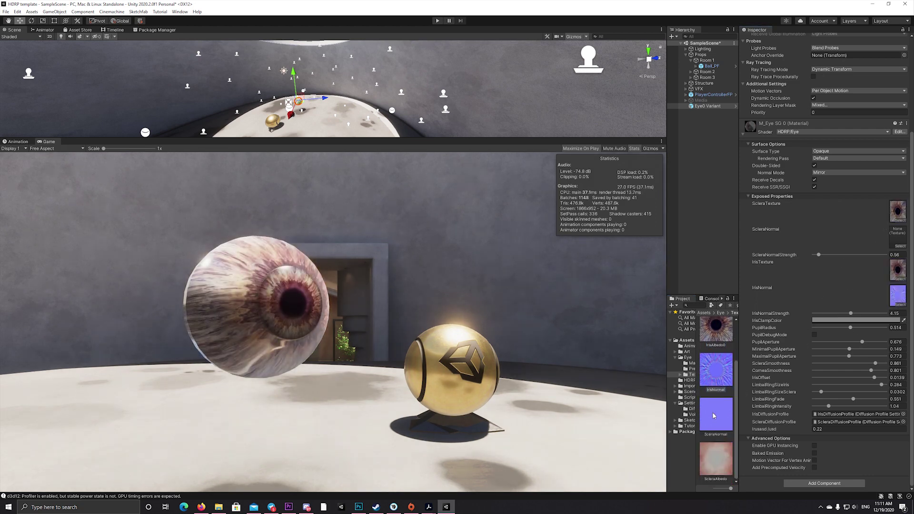
pyautogui.moveTo(905, 218); pyautogui.dragTo(904, 217)
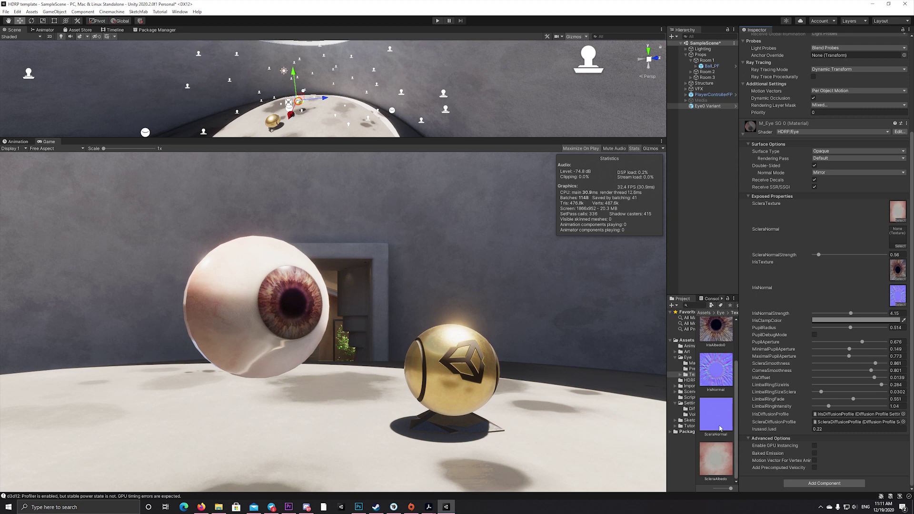
pyautogui.moveTo(894, 257); pyautogui.dragTo(900, 235)
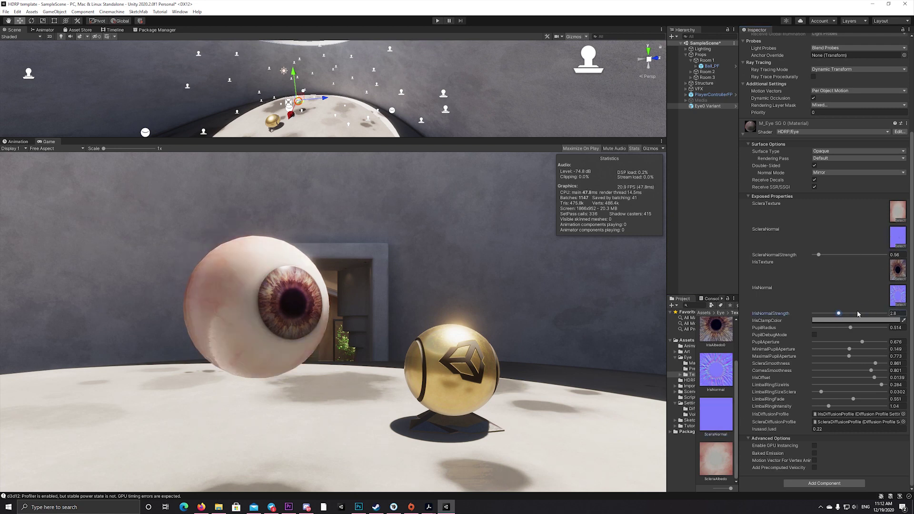
# Raise the sclera normal strength to 2.99 and shrink the pupil
pyautogui.moveTo(819, 256); pyautogui.dragTo(861, 261)
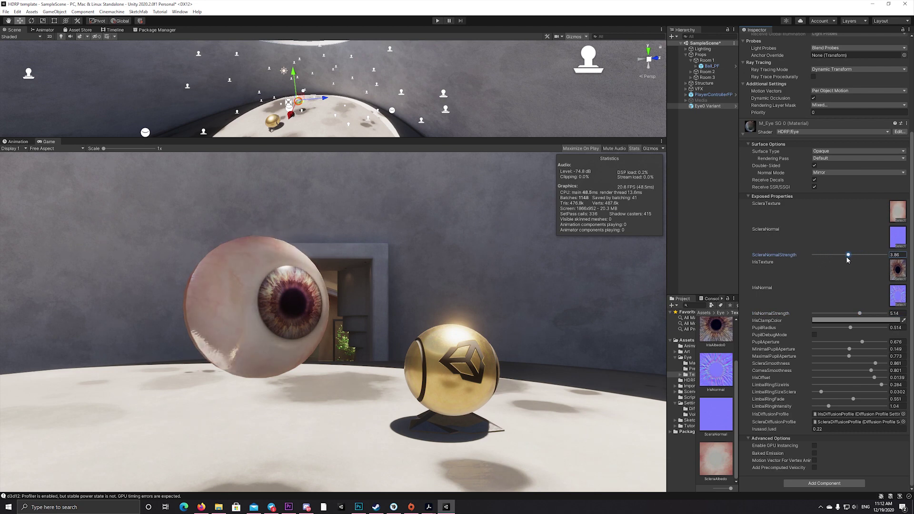
pyautogui.moveTo(835, 261); pyautogui.dragTo(837, 265)
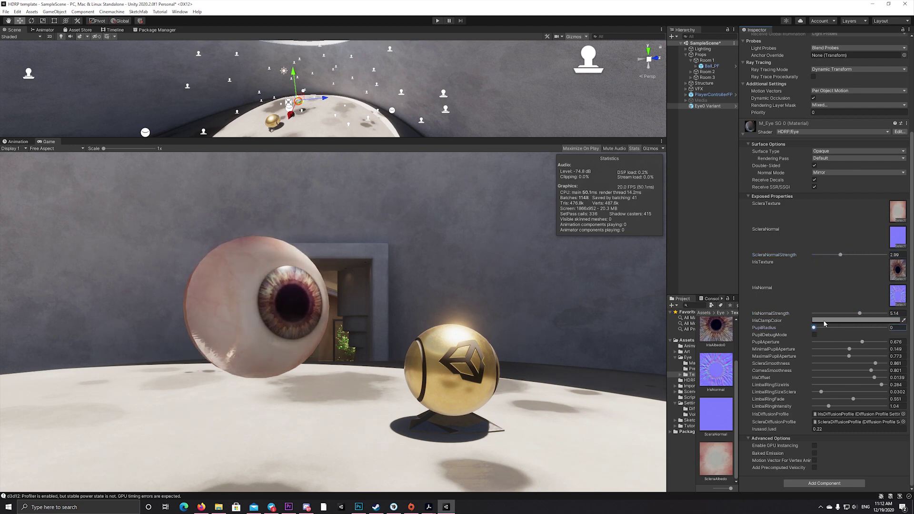
pyautogui.moveTo(862, 342); pyautogui.dragTo(827, 342)
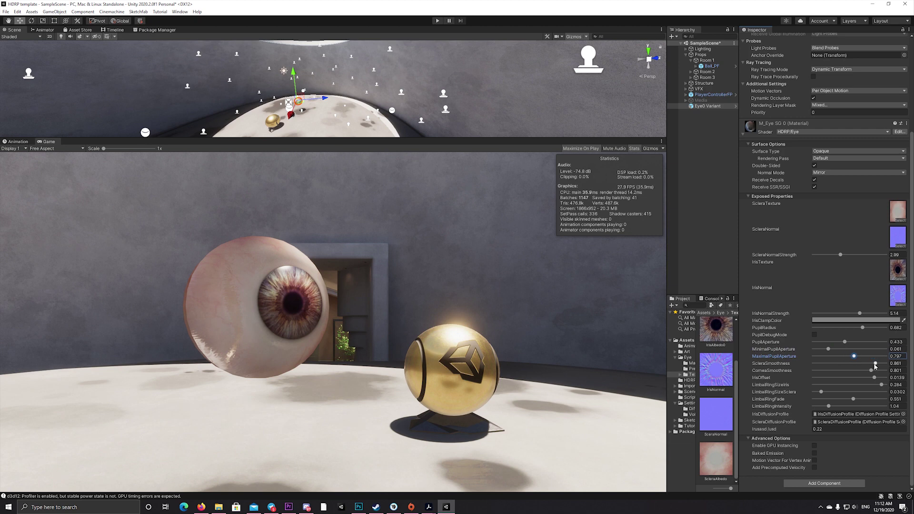
# Lower sclera smoothness, widen and darken the limbal ring, and rotate the eyeball around Y
pyautogui.moveTo(874, 363); pyautogui.dragTo(847, 375)
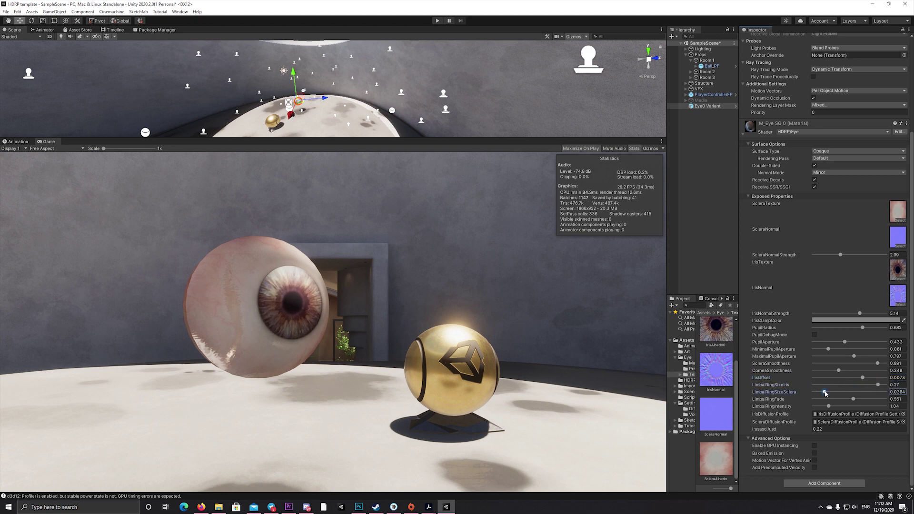
pyautogui.moveTo(825, 394)
pyautogui.mouseDown()
pyautogui.moveTo(815, 393)
pyautogui.moveTo(859, 395)
pyautogui.mouseUp()
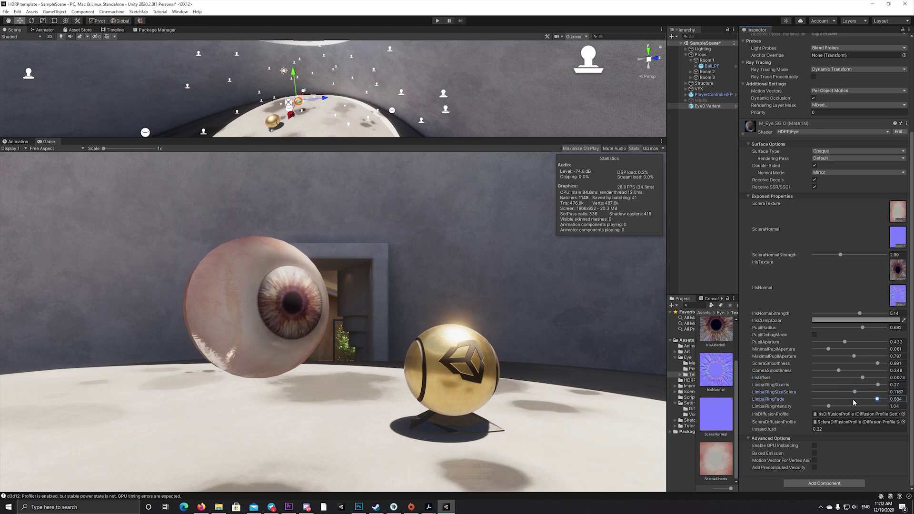
pyautogui.moveTo(833, 407); pyautogui.dragTo(846, 408)
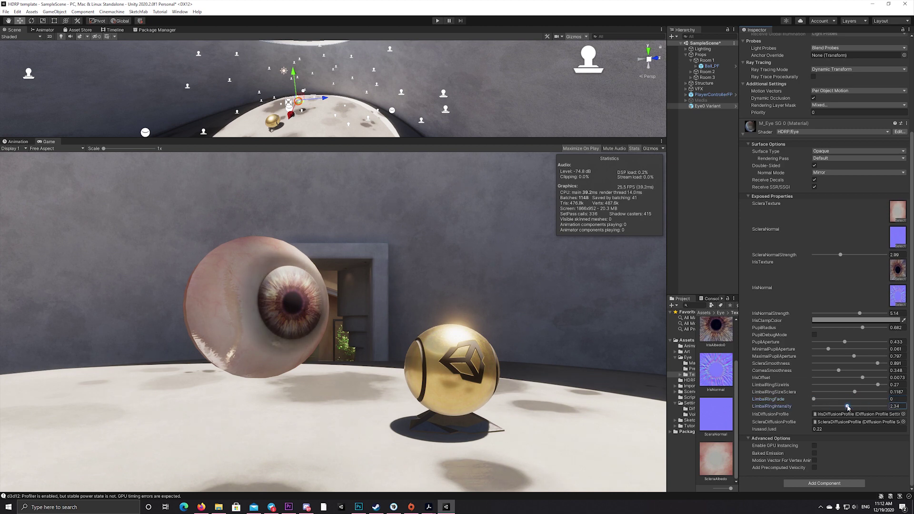
pyautogui.moveTo(318, 111); pyautogui.dragTo(335, 159)
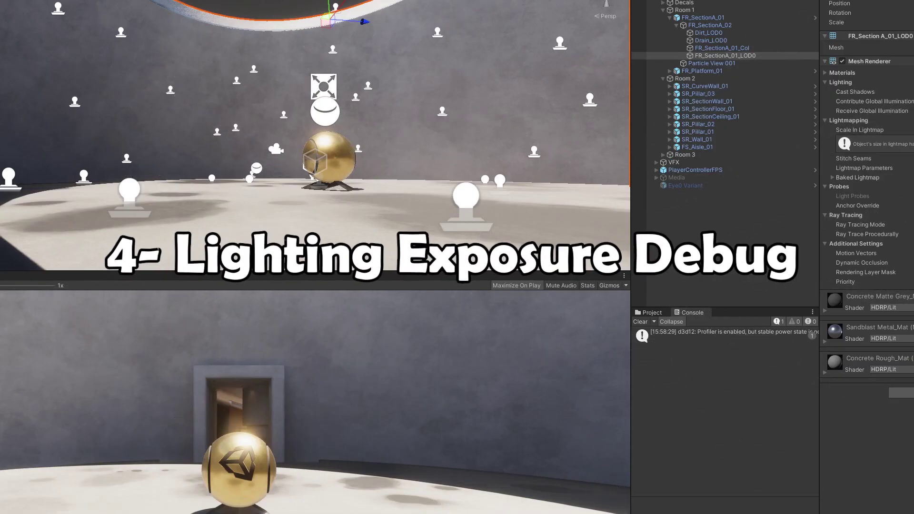
# In Render Pipeline Debug, set Lighting > Exposure debug mode to SceneEV100Values
pyautogui.click(180, 12)
pyautogui.moveTo(149, 158)
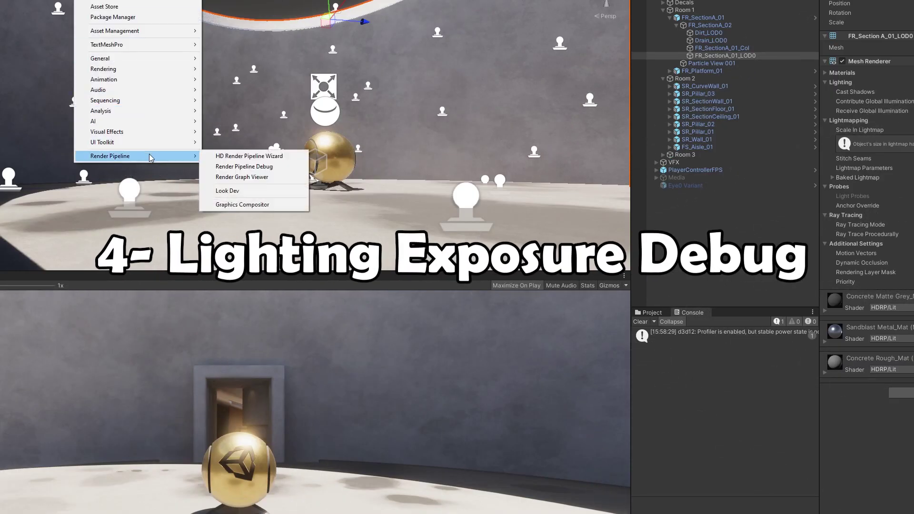
pyautogui.click(263, 167)
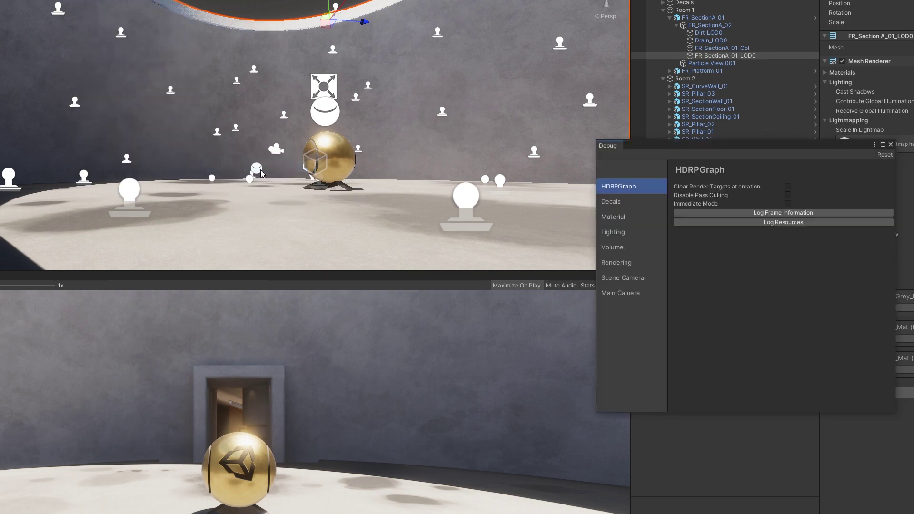
pyautogui.click(615, 233)
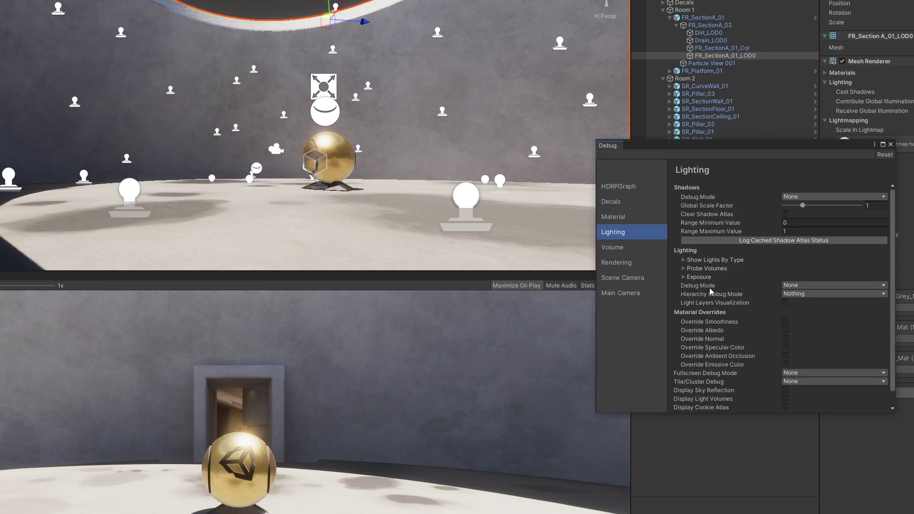
pyautogui.click(693, 278)
pyautogui.click(800, 285)
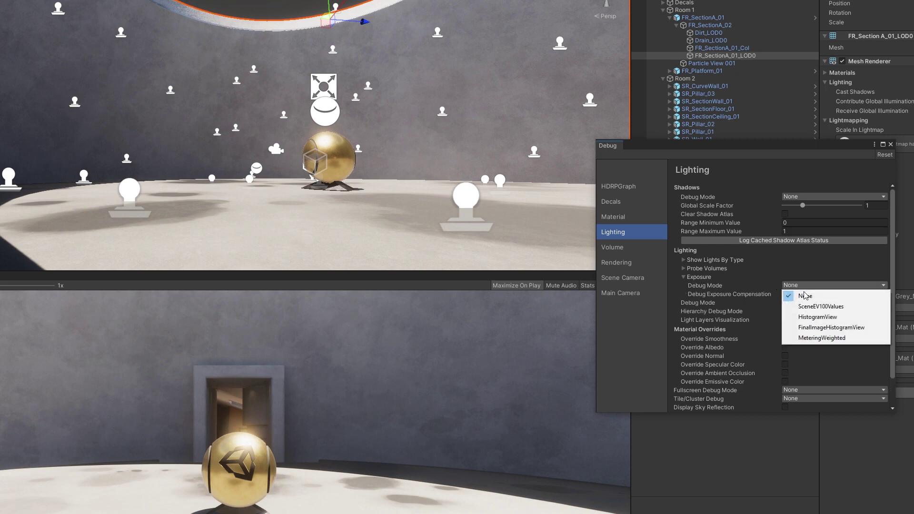
pyautogui.click(820, 307)
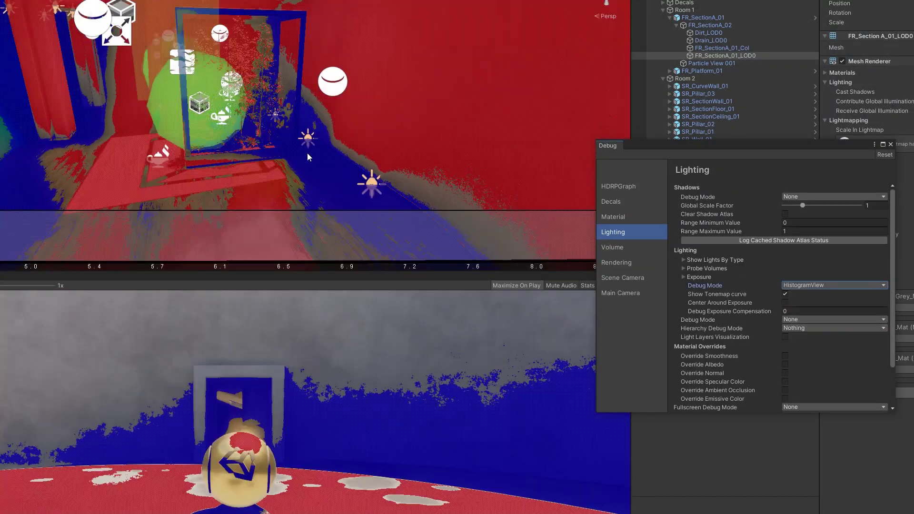
# Fly the scene camera toward the green-lit doorway
pyautogui.moveTo(307, 157); pyautogui.dragTo(389, 134, button='right')
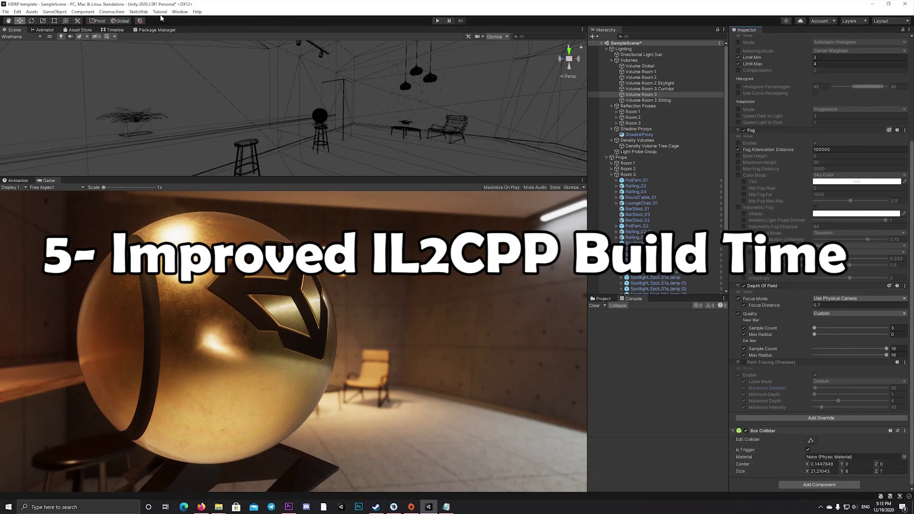
# Open Player settings from Build Settings and reveal Configuration showing the IL2CPP scripting backend
pyautogui.hotkey('ctrl', 'shift', 'b')
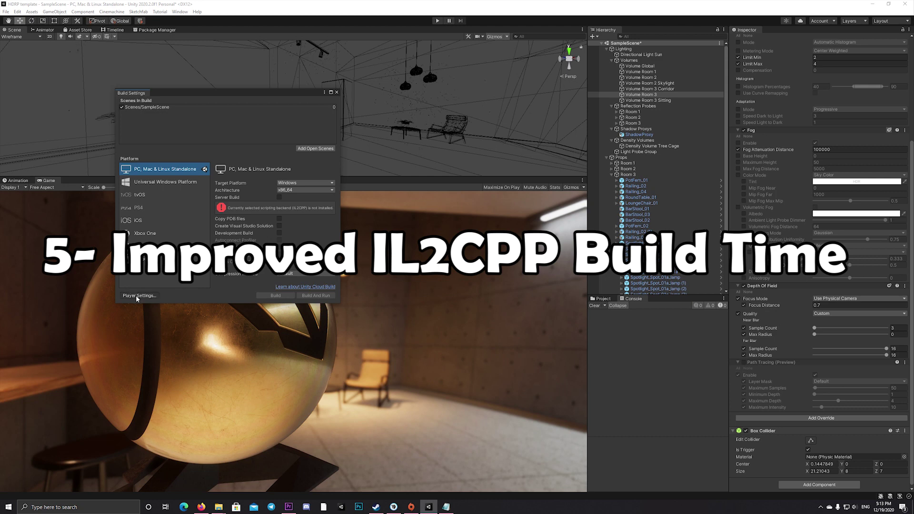
pyautogui.click(137, 296)
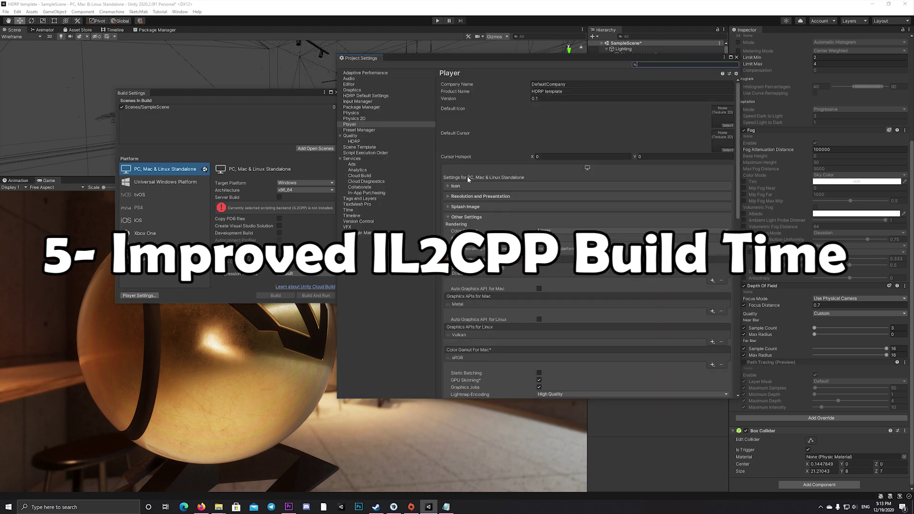
pyautogui.scroll(-1, 636, 139)
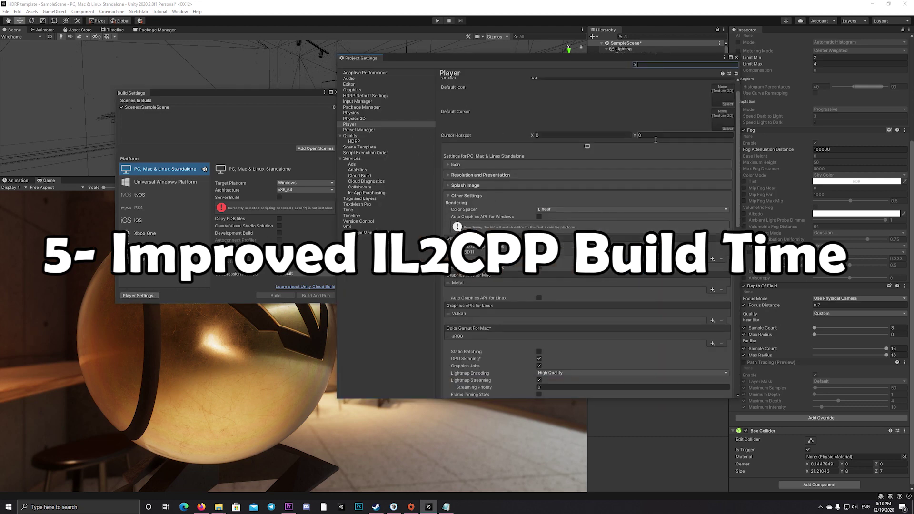
pyautogui.scroll(-6, 653, 147)
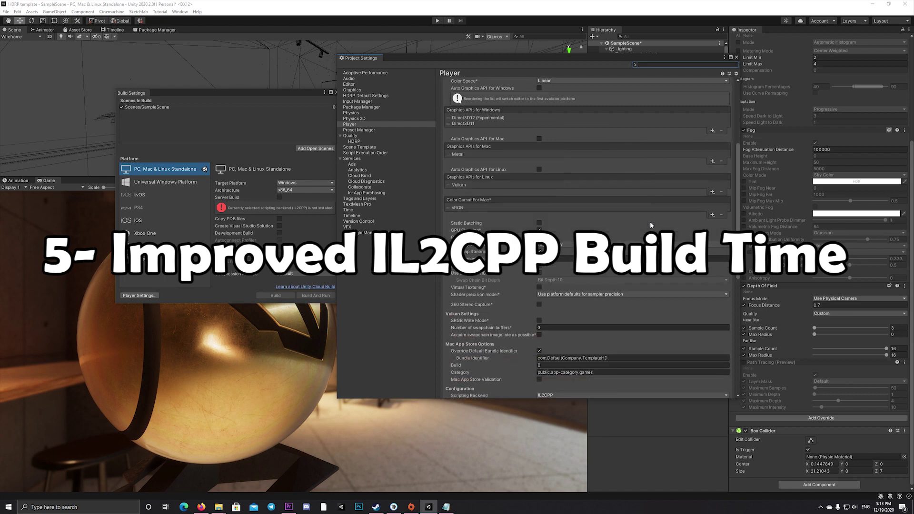
pyautogui.scroll(-6, 650, 223)
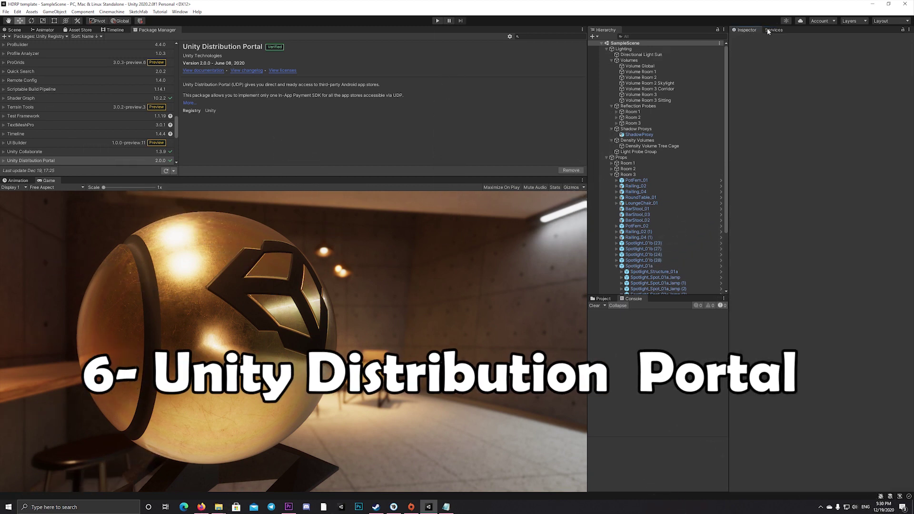
# Open the Unity Distribution Portal page in Project Settings from the Services panel
pyautogui.click(813, 241)
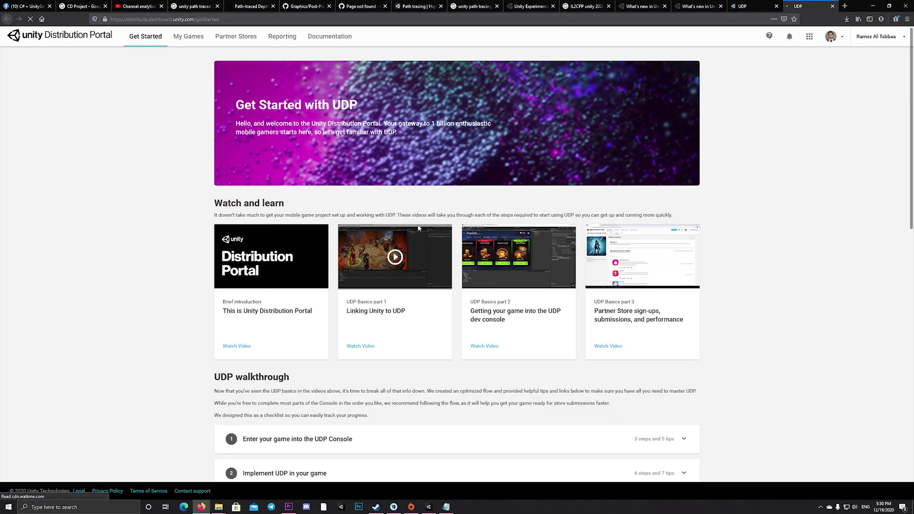
# Go to My Games and open the game's Edit Game Information form
pyautogui.click(196, 39)
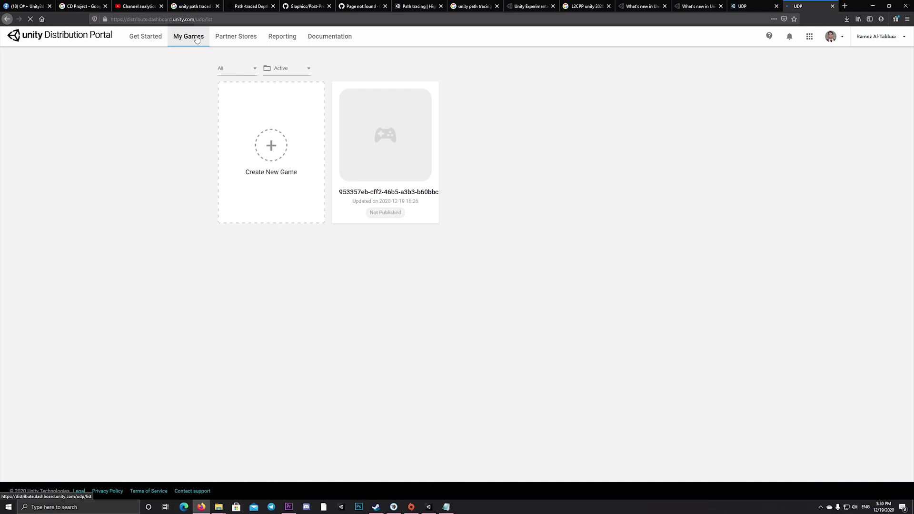
pyautogui.click(384, 157)
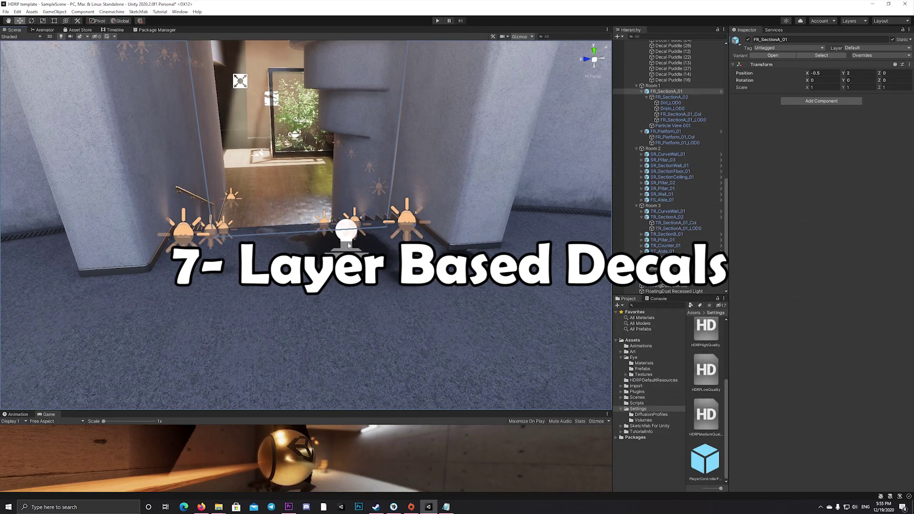
# Move the puddle decal toward the camera and enable Decal Layers in HDRPMediumQuality
pyautogui.click(348, 245)
pyautogui.moveTo(348, 246); pyautogui.dragTo(260, 194)
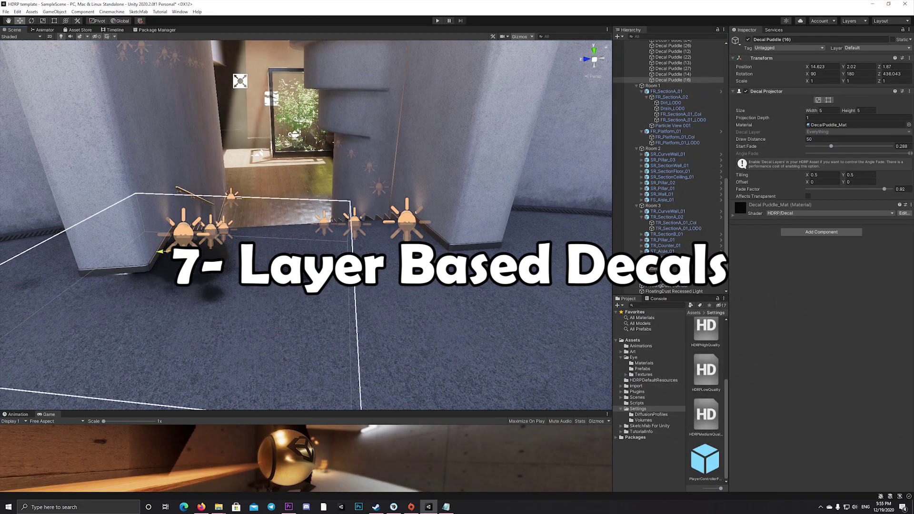
pyautogui.moveTo(162, 251); pyautogui.dragTo(283, 245)
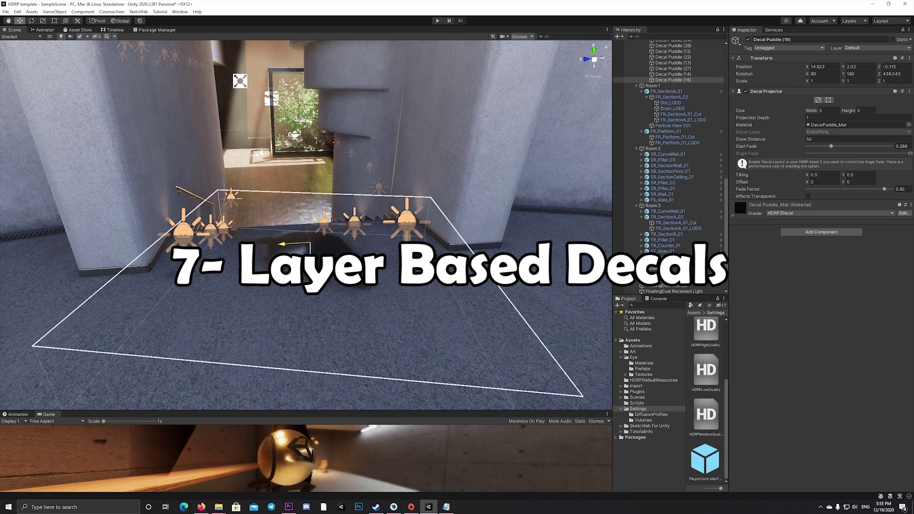
pyautogui.click(712, 417)
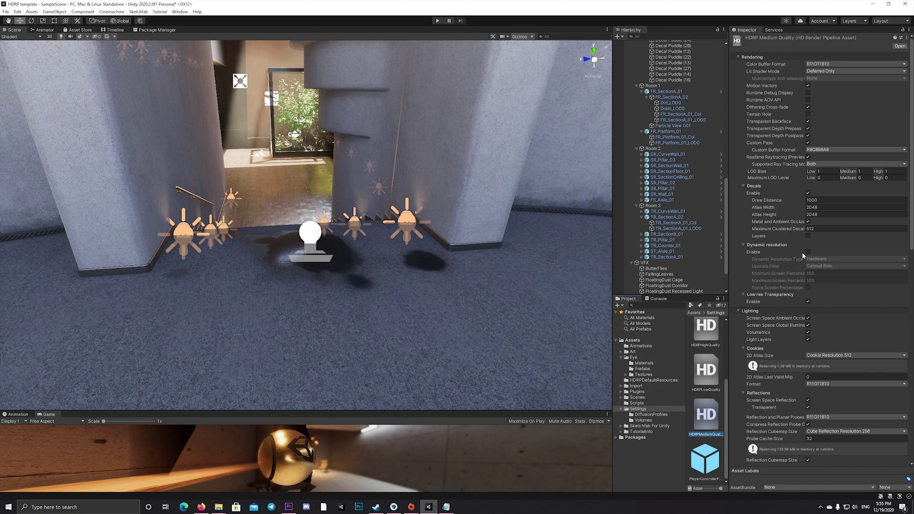
pyautogui.click(808, 235)
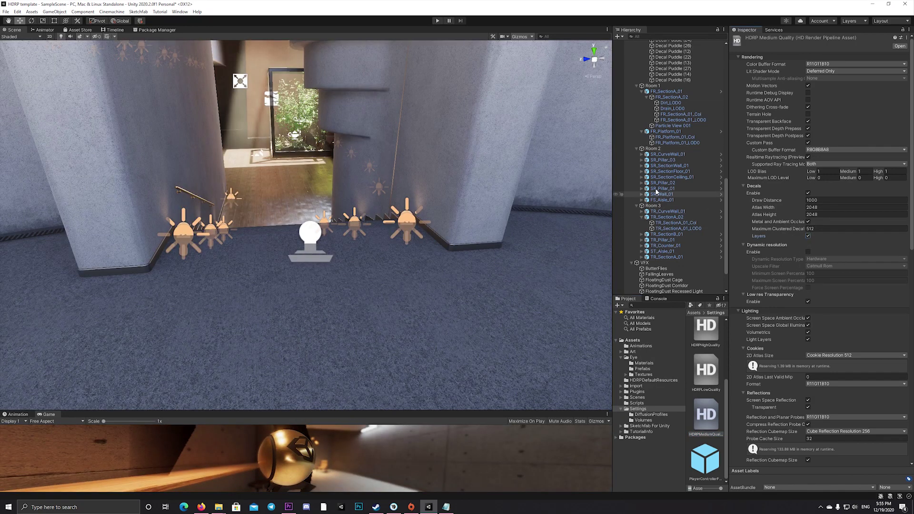
# Add FR_SectionA_01_LOD0 to a decal layer and push Decal Puddle (16) further along Z
pyautogui.click(672, 103)
pyautogui.click(672, 109)
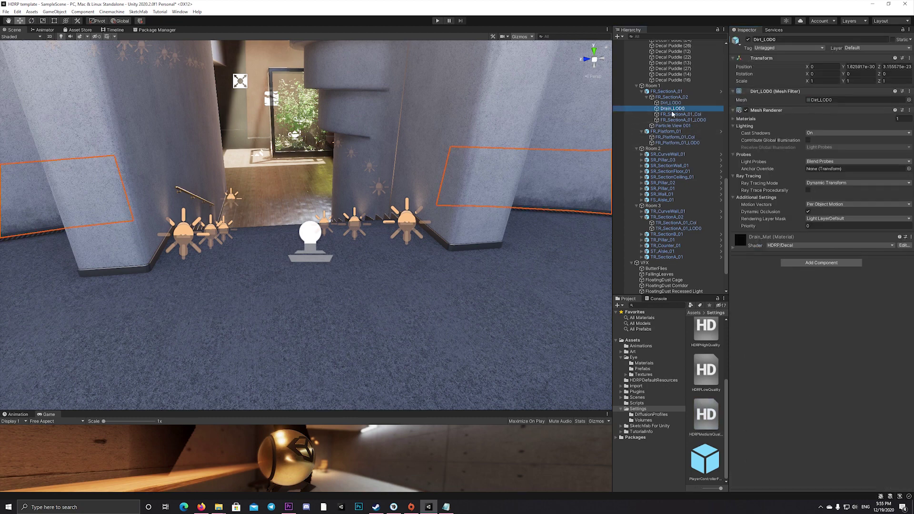
pyautogui.click(672, 114)
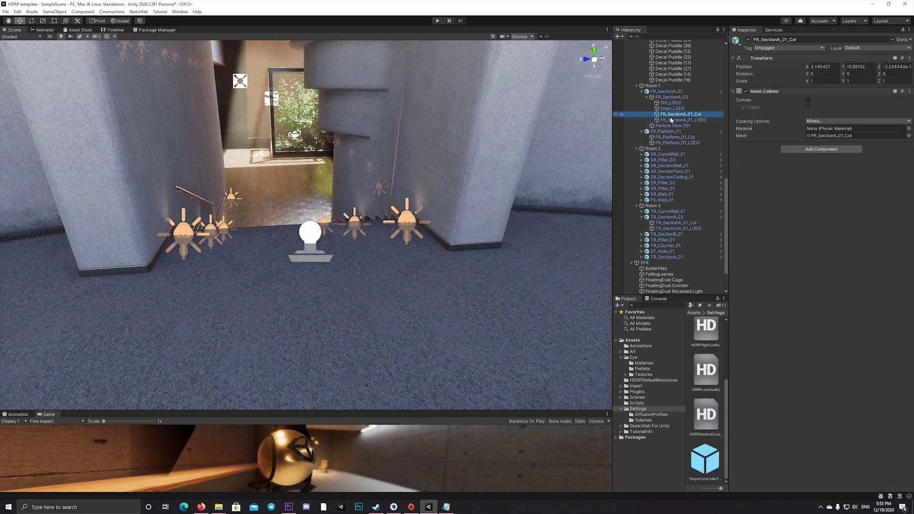
pyautogui.click(671, 119)
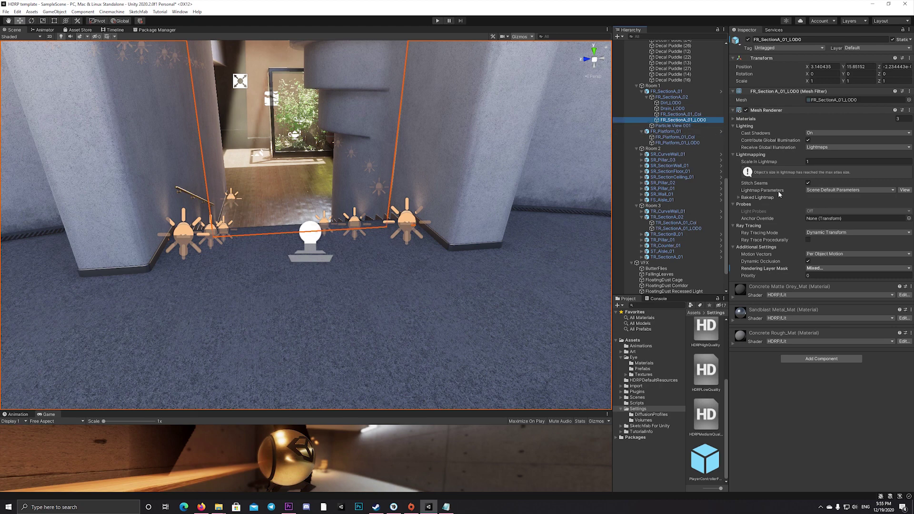
pyautogui.click(818, 269)
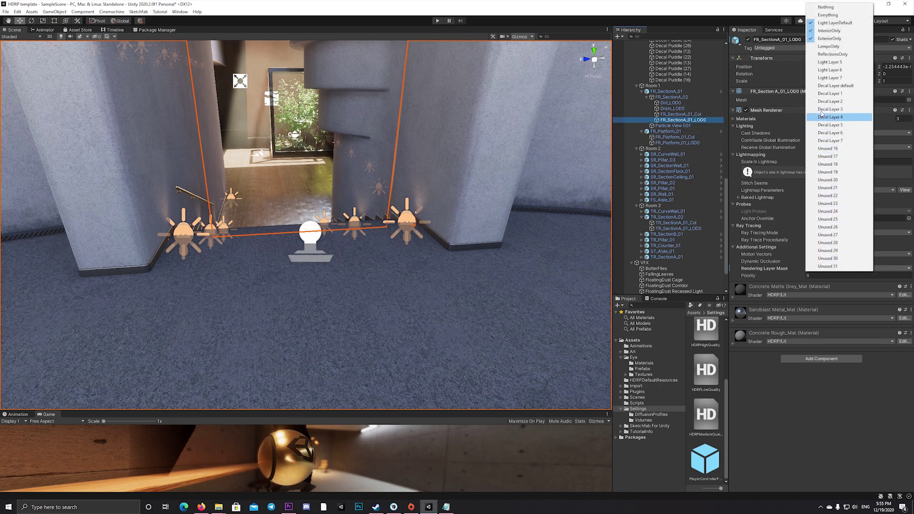
pyautogui.click(829, 94)
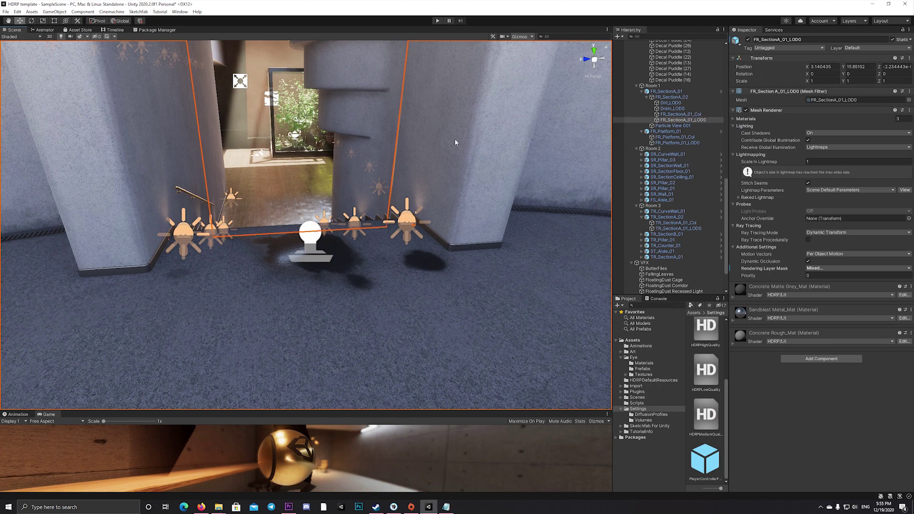
pyautogui.click(338, 253)
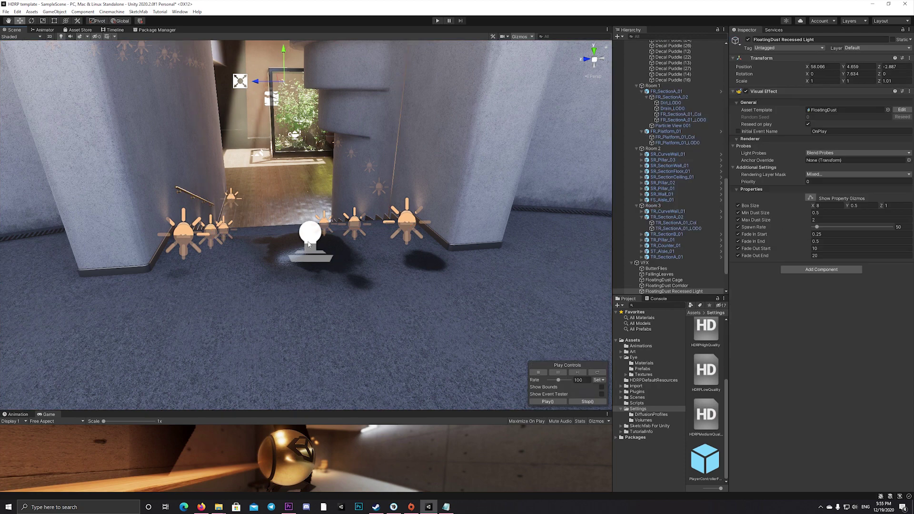
pyautogui.moveTo(293, 247); pyautogui.dragTo(388, 240)
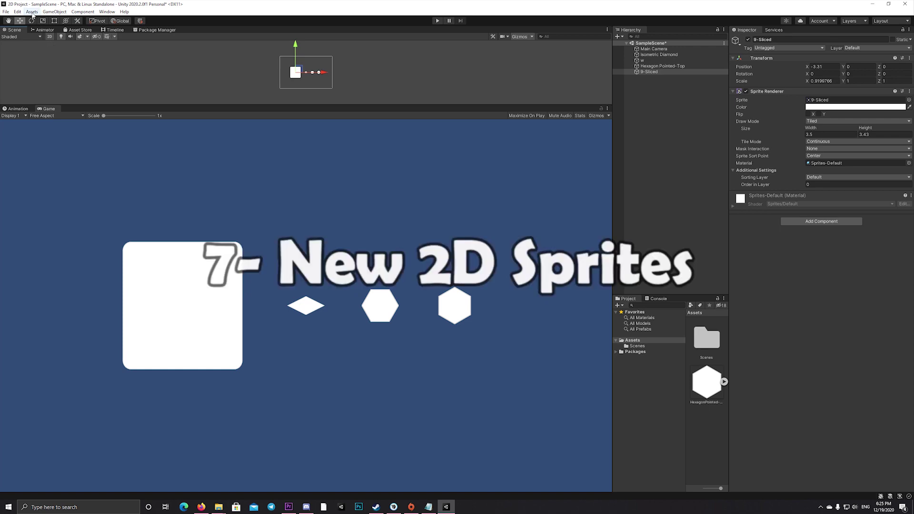
pyautogui.click(48, 12)
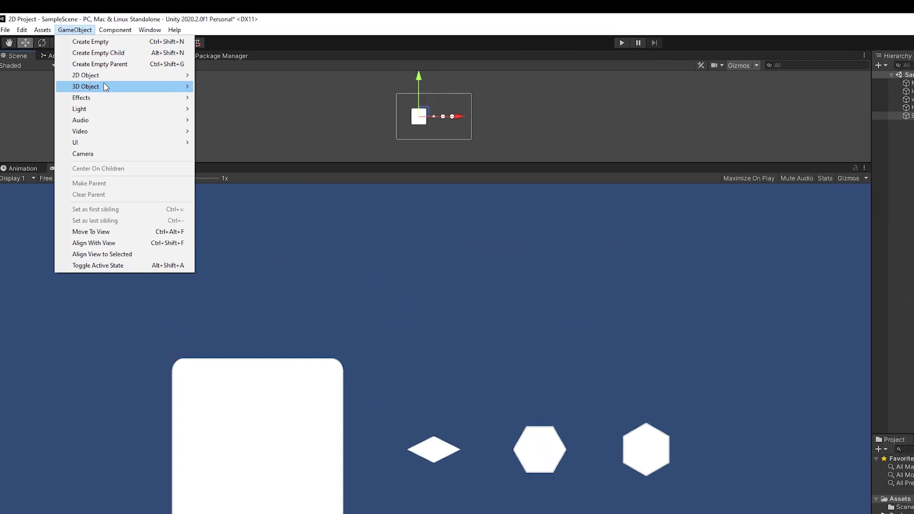
pyautogui.moveTo(62, 43)
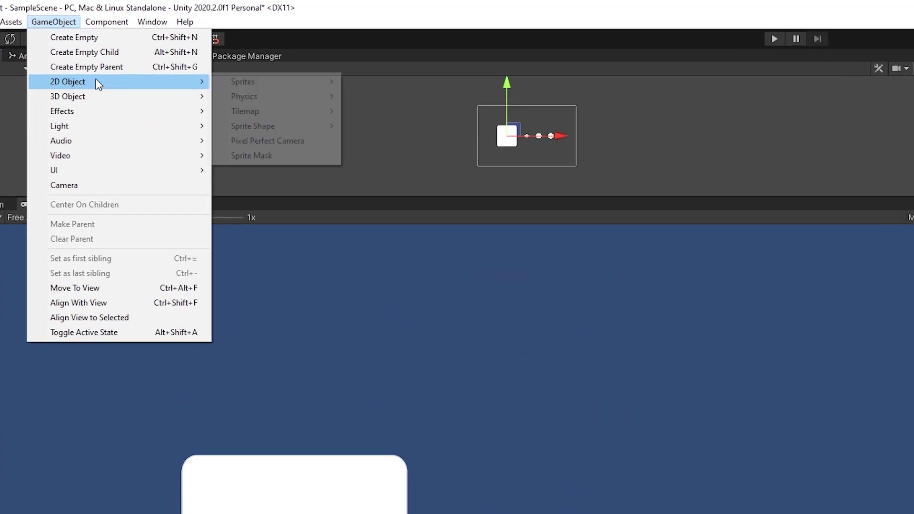
pyautogui.moveTo(244, 80)
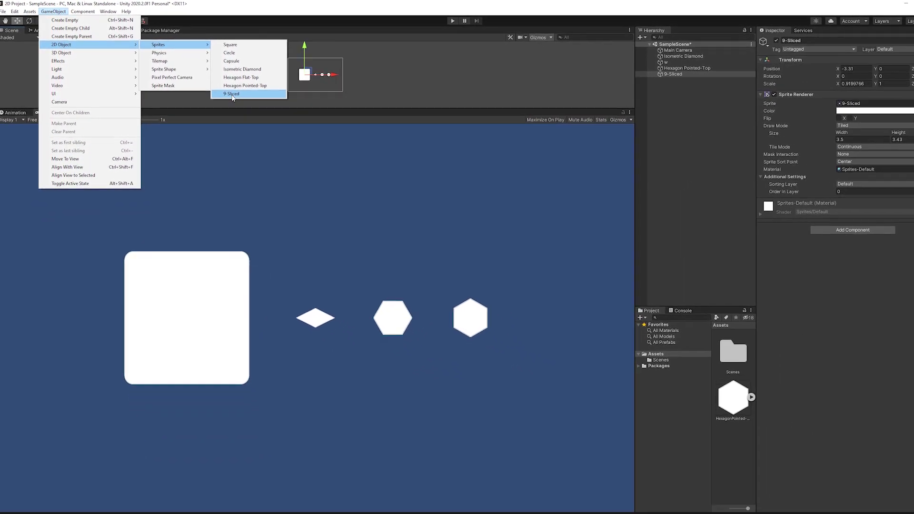
pyautogui.click(274, 238)
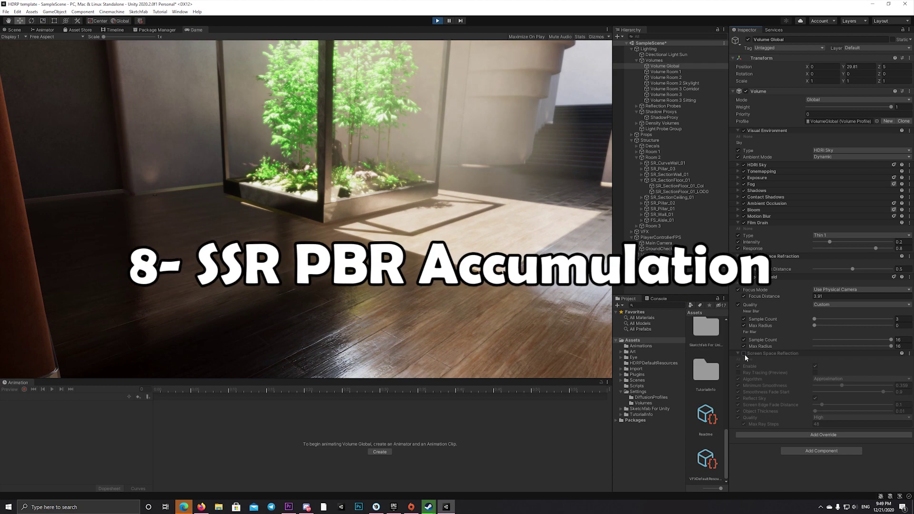
# Enable Screen Space Reflection in the global volume and set its algorithm to PBR Accumulation
pyautogui.click(744, 354)
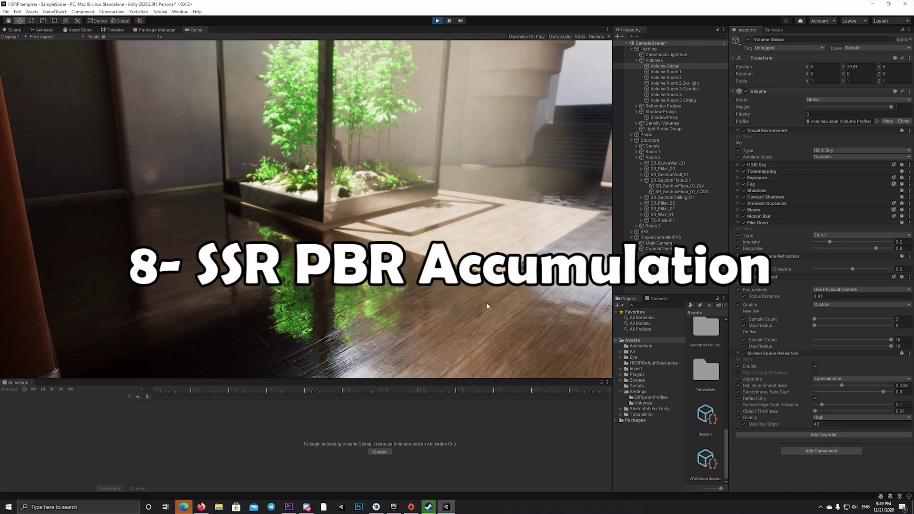
pyautogui.press('w')
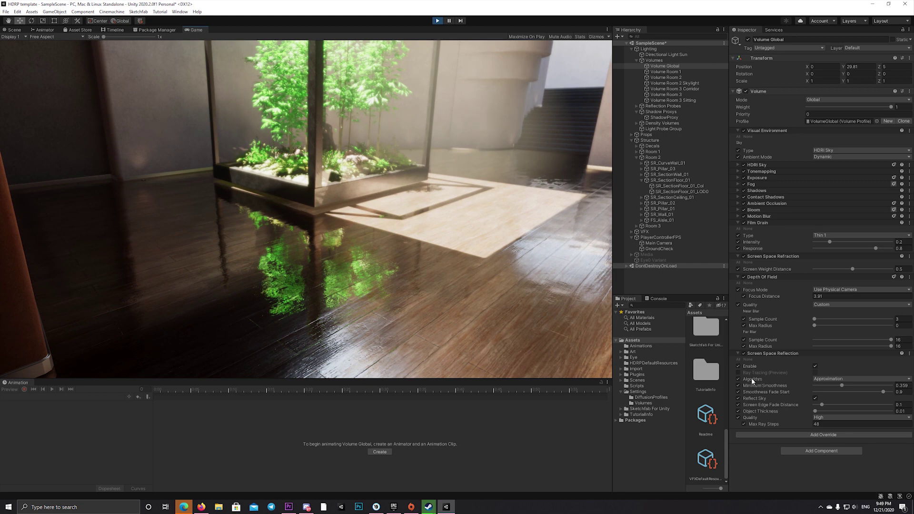
pyautogui.click(853, 379)
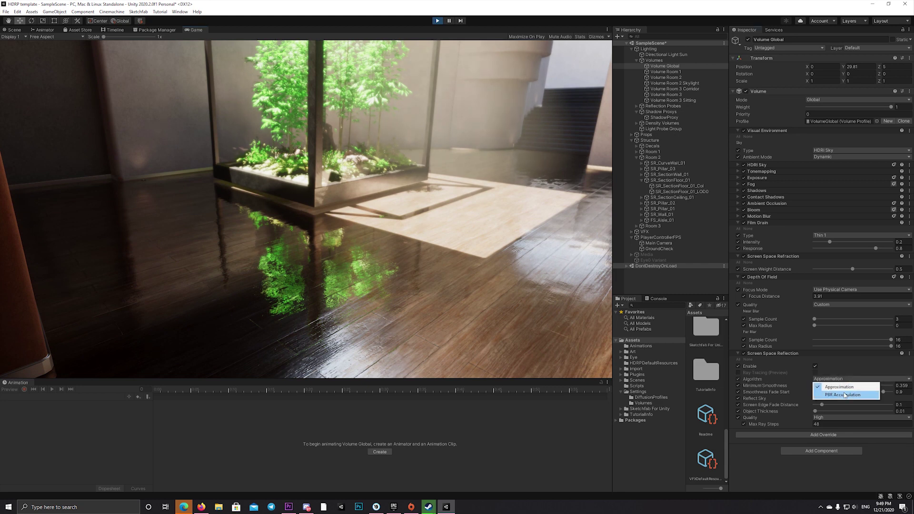
pyautogui.click(845, 395)
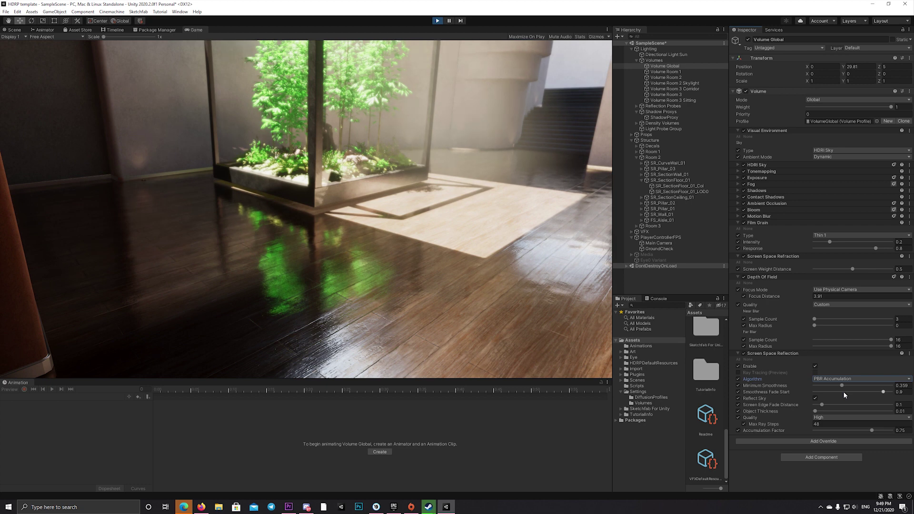
# Raise Screen Edge Fade Distance to 0.592 and Object Thickness to 0.015, then walk forward
pyautogui.moveTo(824, 404); pyautogui.dragTo(845, 413)
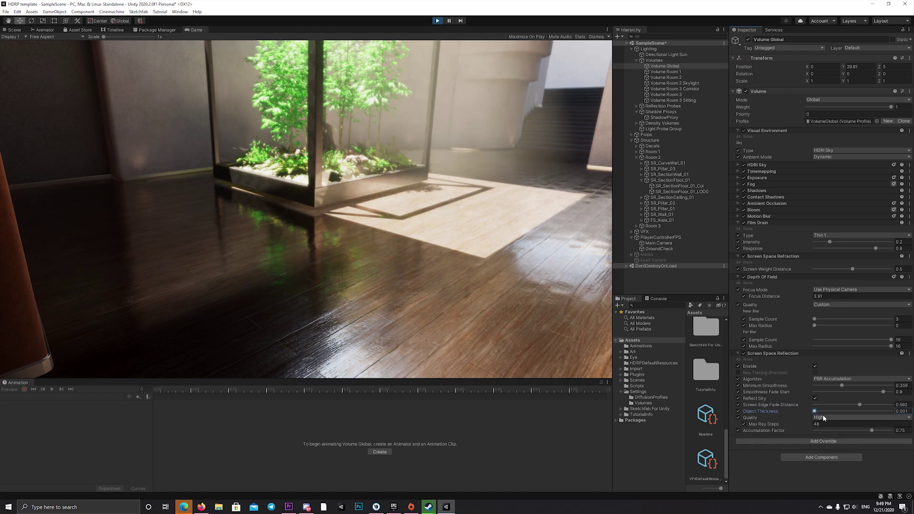
pyautogui.moveTo(816, 411); pyautogui.dragTo(818, 412)
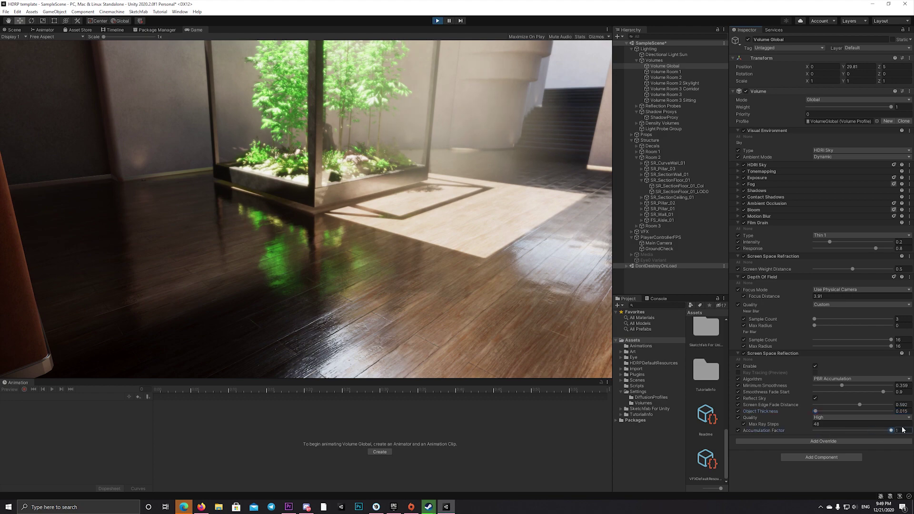
pyautogui.click(452, 278)
pyautogui.press('w')
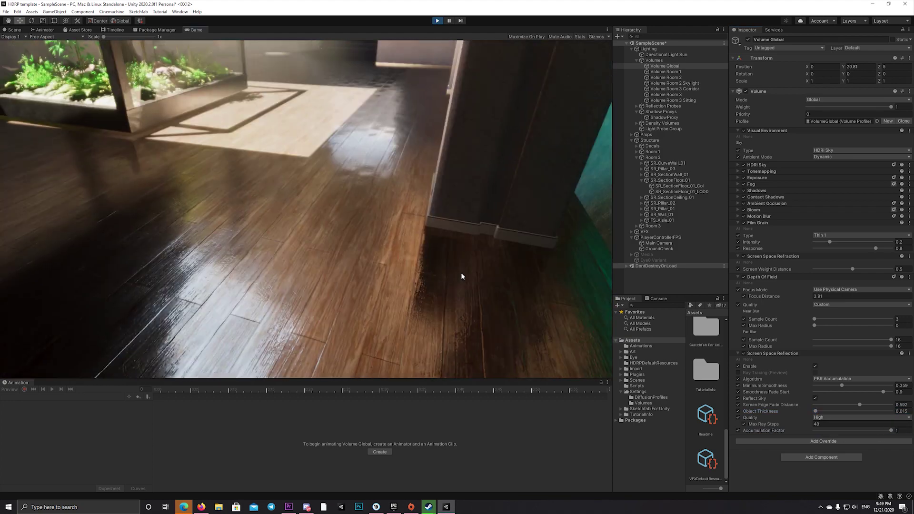
# Walk the first-person camera past the teal wall and pillar toward the stairs
pyautogui.moveTo(461, 259)
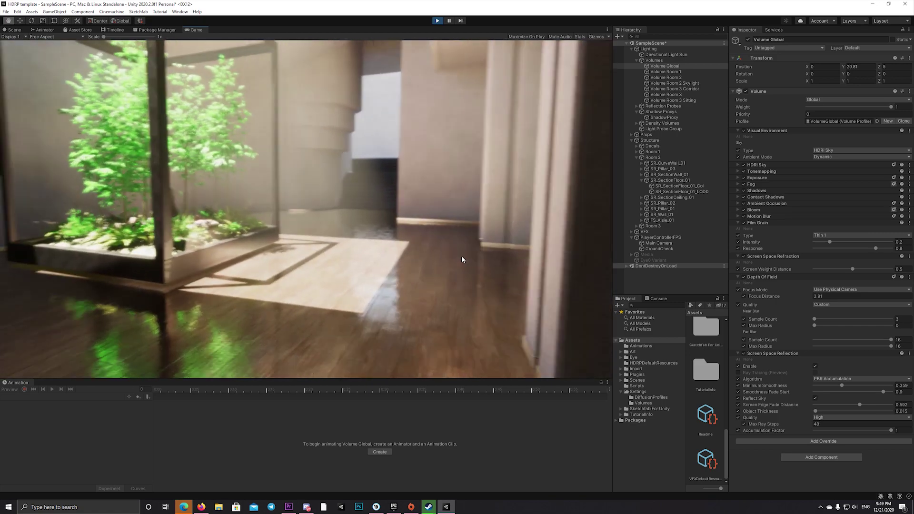
pyautogui.press('w')
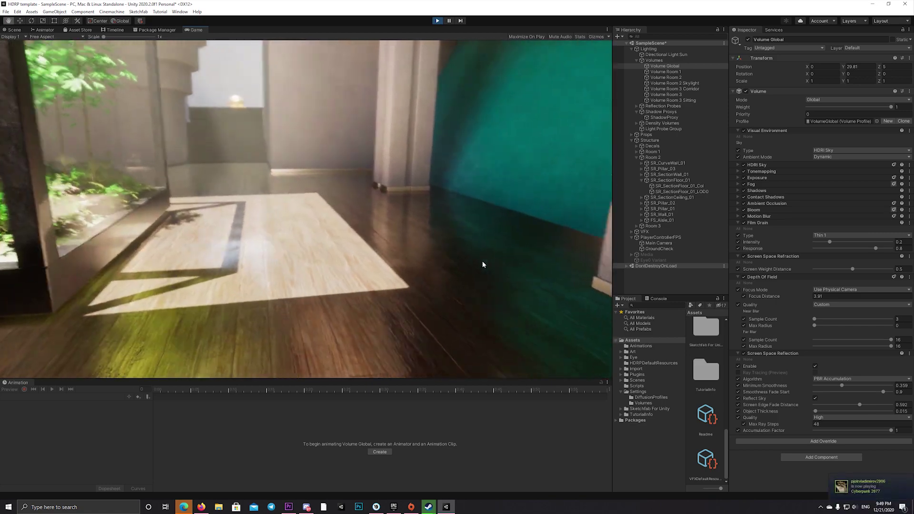
pyautogui.press('w')
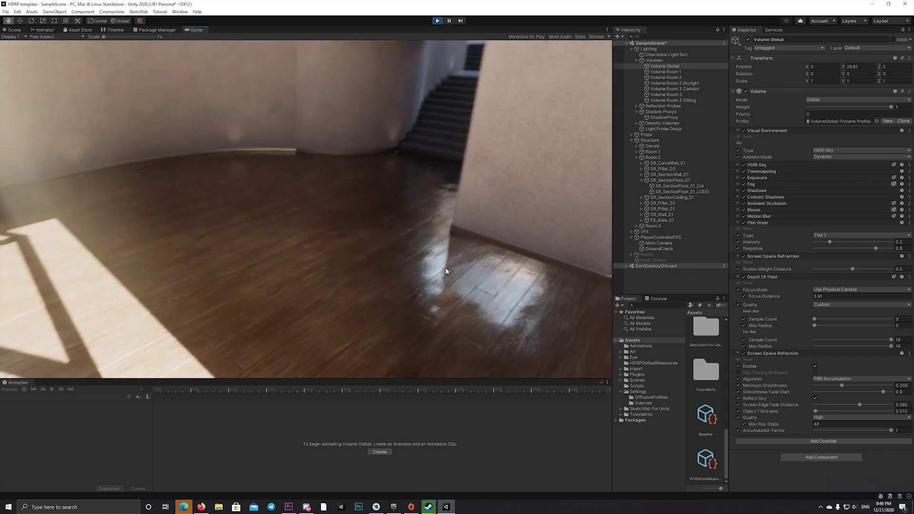
pyautogui.press('w')
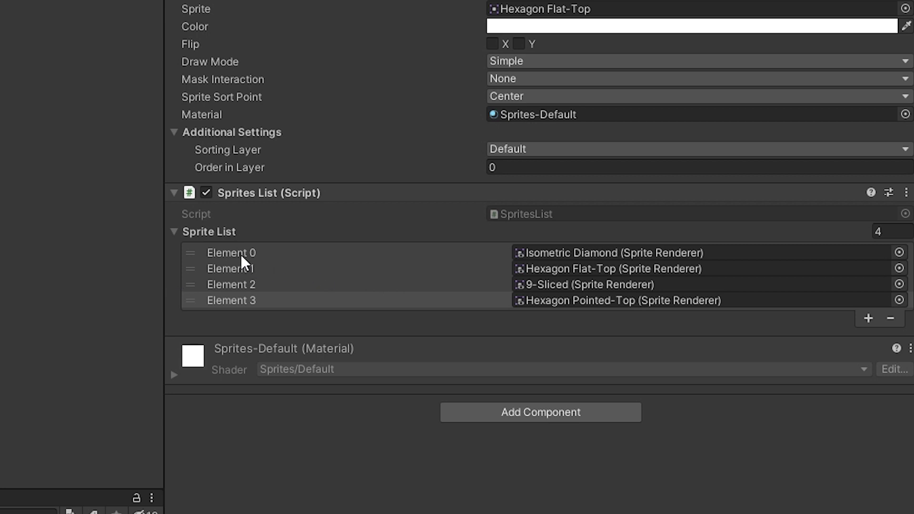
# Drag Hexagon Pointed-Top up to Element 1, keeping Isometric Diamond as Element 0
pyautogui.moveTo(241, 253); pyautogui.dragTo(243, 286)
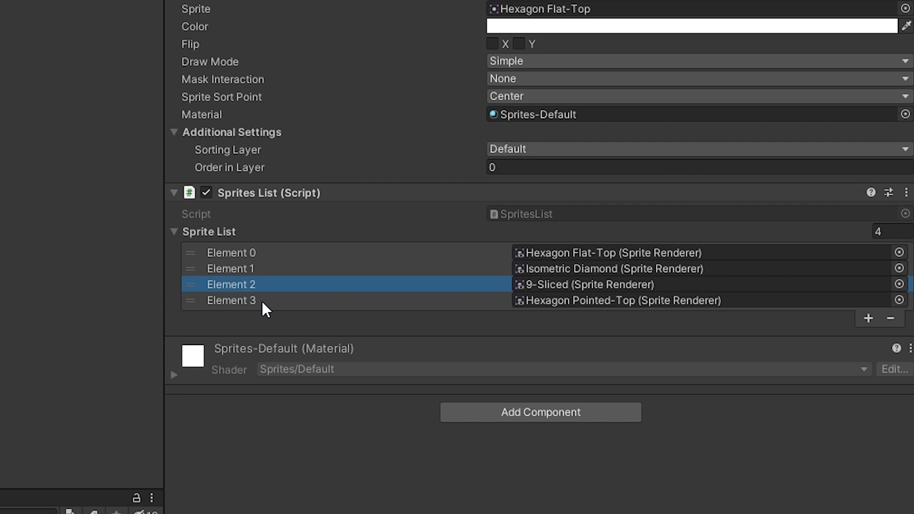
pyautogui.moveTo(261, 300); pyautogui.dragTo(264, 272)
pyautogui.moveTo(244, 282)
pyautogui.mouseDown()
pyautogui.moveTo(251, 257)
pyautogui.moveTo(253, 276)
pyautogui.mouseUp()
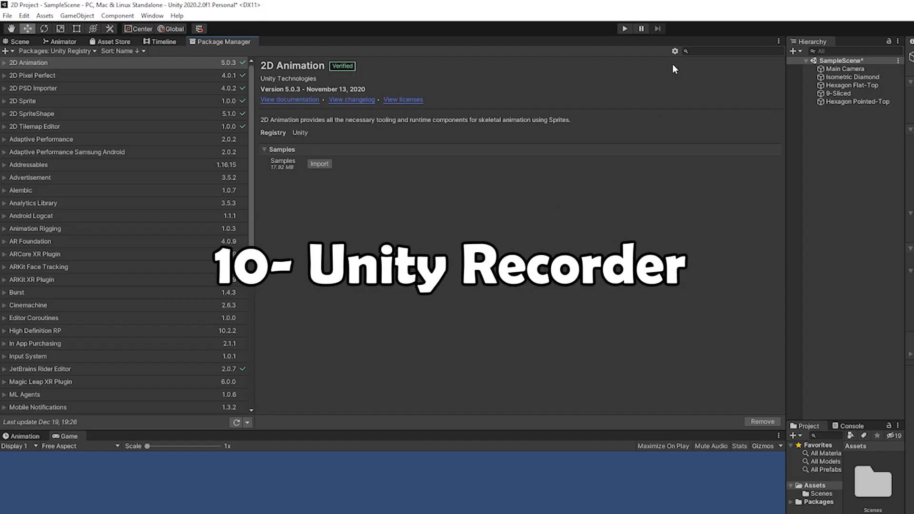
# Enable preview packages in the Package Manager's Advanced Project Settings
pyautogui.click(675, 50)
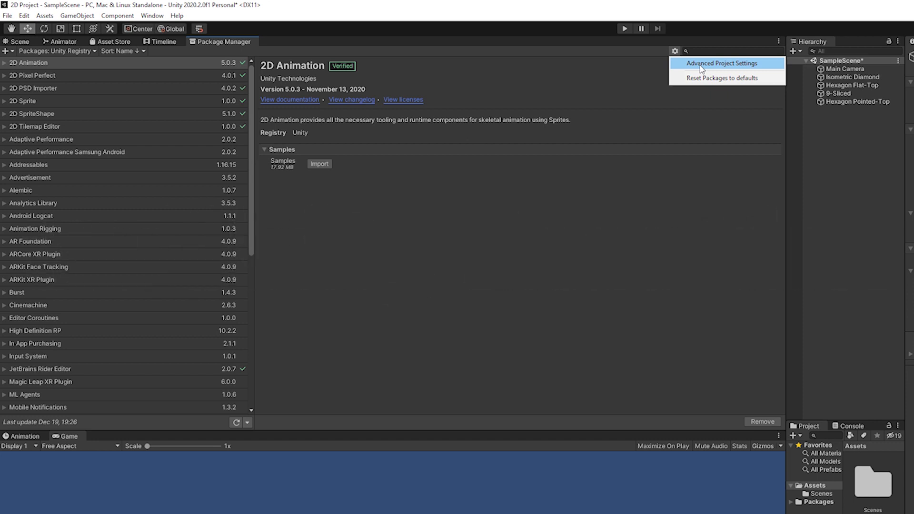
pyautogui.click(701, 67)
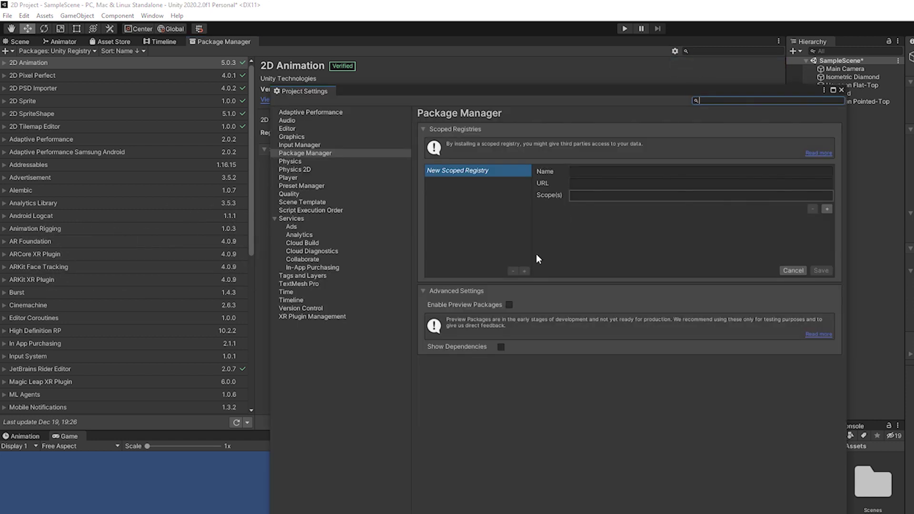
pyautogui.click(509, 304)
pyautogui.click(840, 89)
# Find Unity Recorder in the package list and install it
pyautogui.scroll(-20, 185, 214)
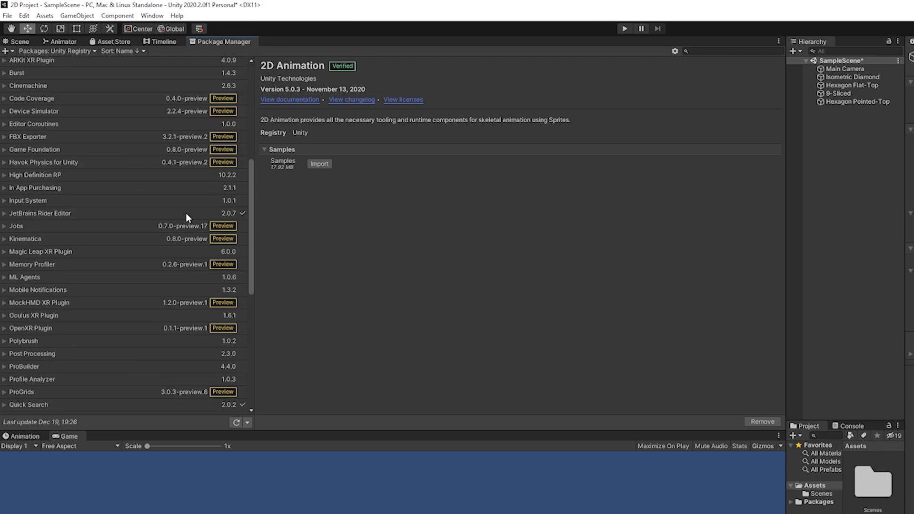
pyautogui.scroll(-1, 186, 218)
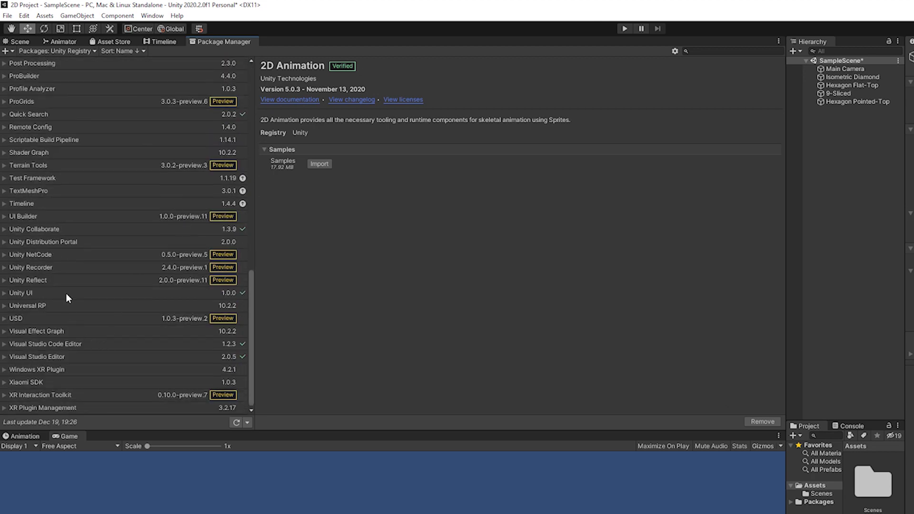
pyautogui.click(60, 270)
pyautogui.click(762, 420)
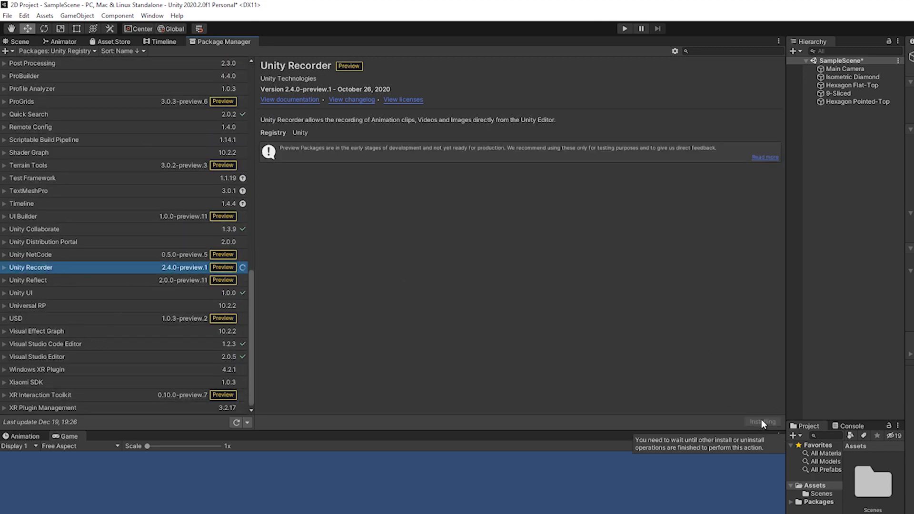
pyautogui.click(151, 15)
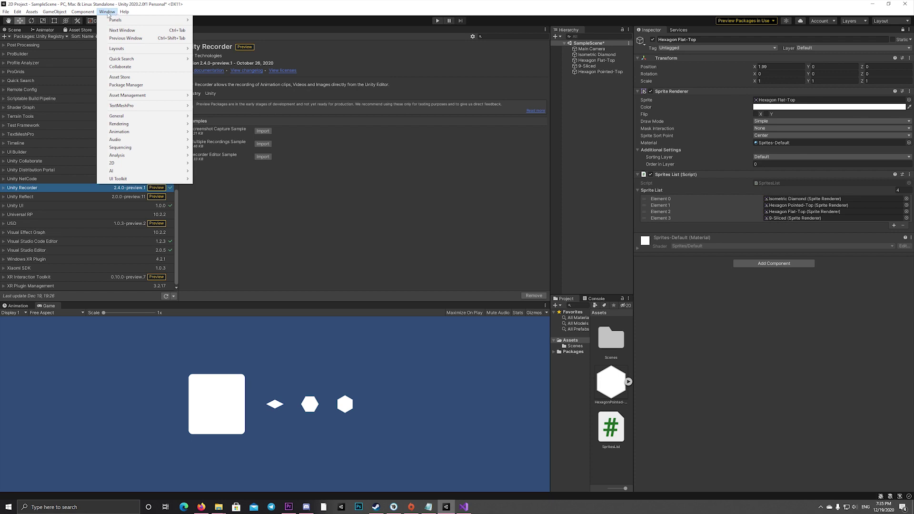
# Open the Recorder Window from Window > General > Recorder
pyautogui.moveTo(134, 119)
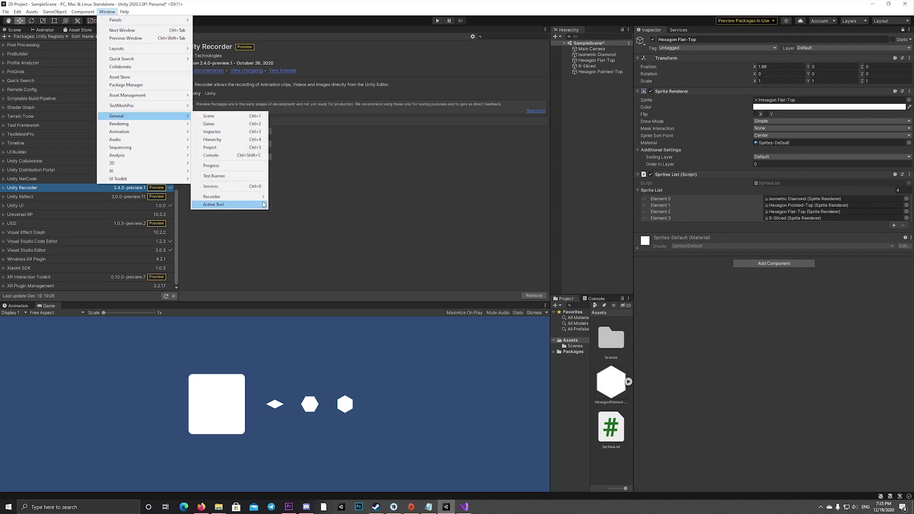
pyautogui.moveTo(256, 201)
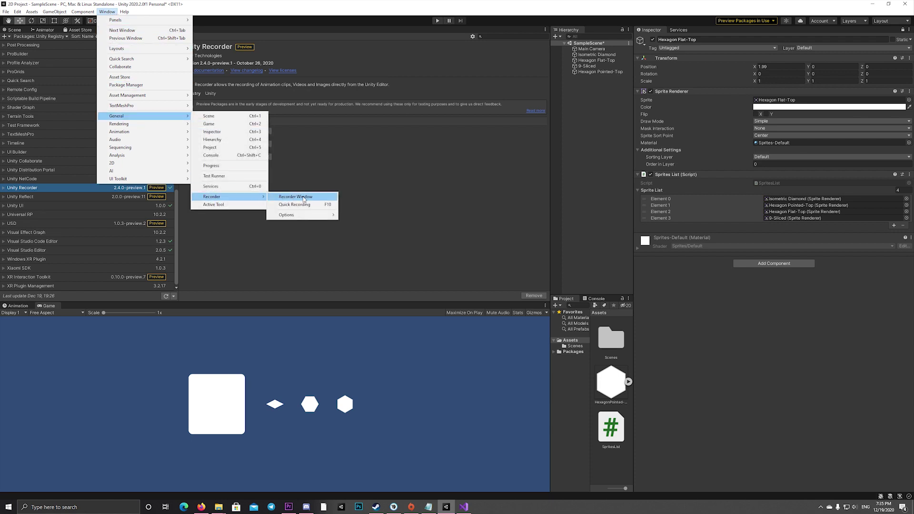
pyautogui.click(304, 198)
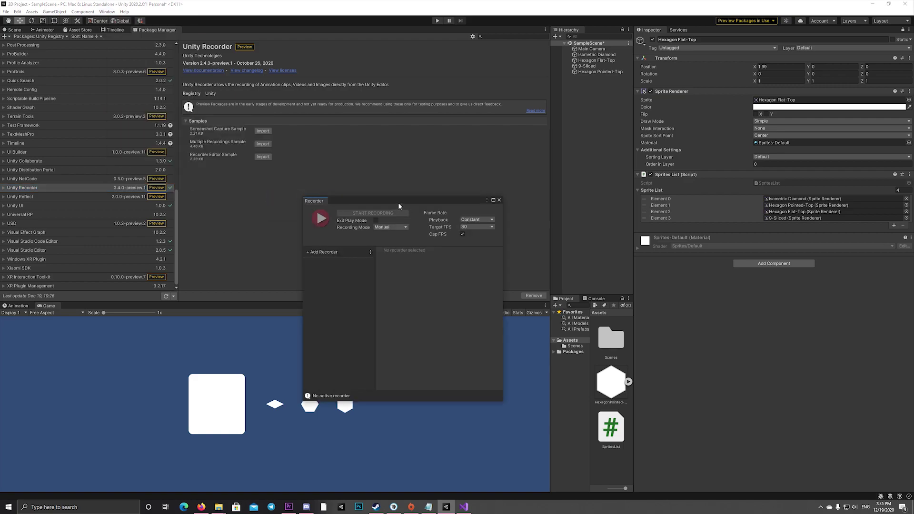